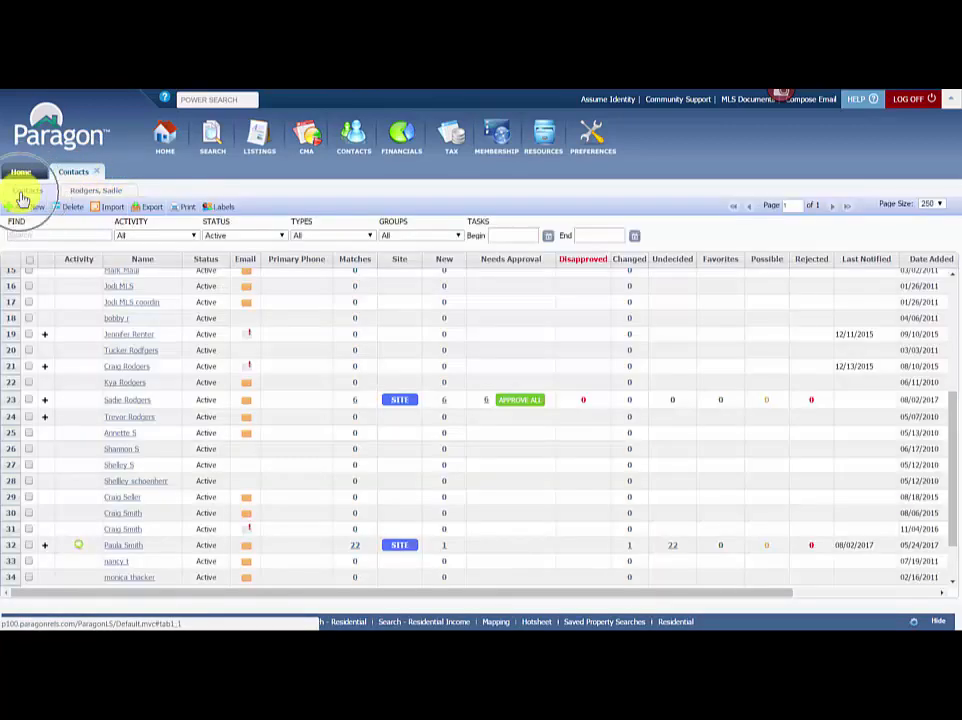
Open the contact's Contact Information form from the full contacts list.
click(24, 192)
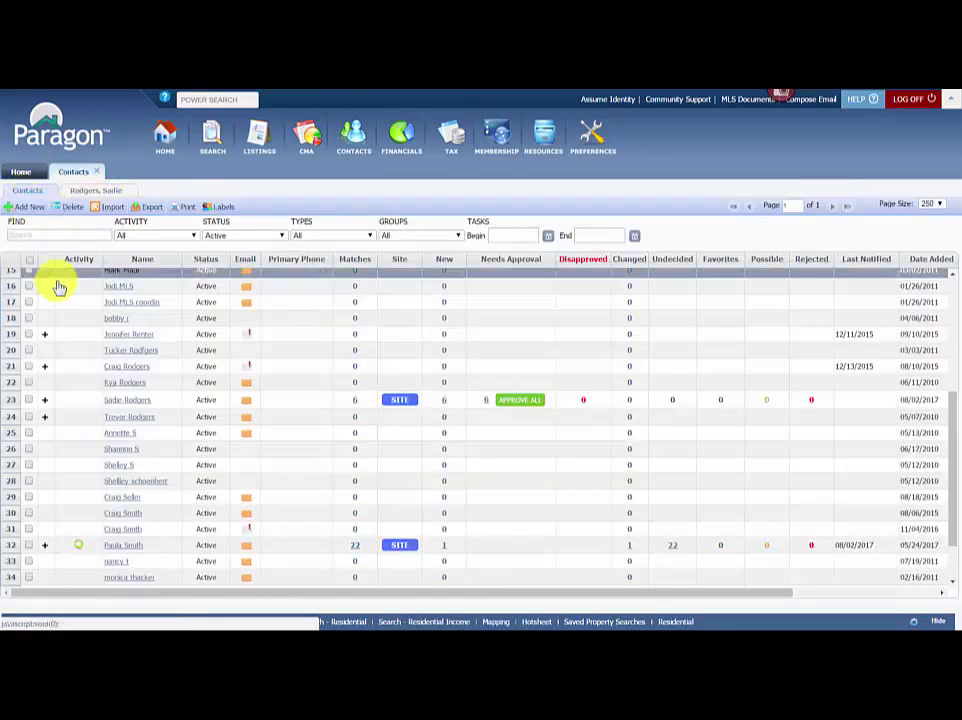
click(90, 192)
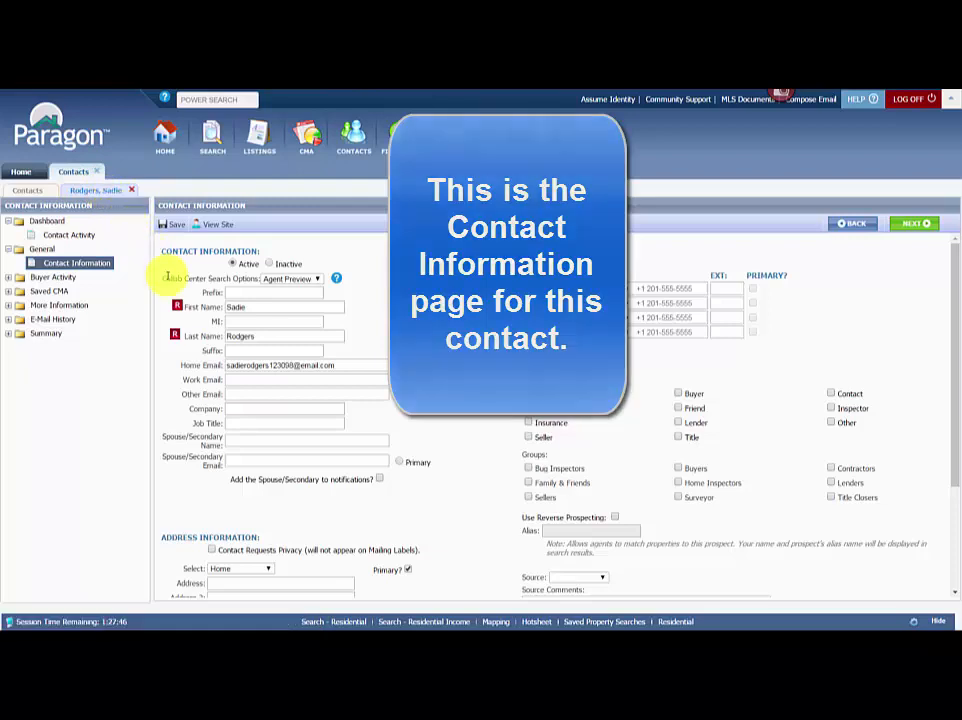
Leave the Collab Center search option at Agent Preview and expand the contact's Buyer Activity items.
drag(166, 278, 318, 285)
click(318, 281)
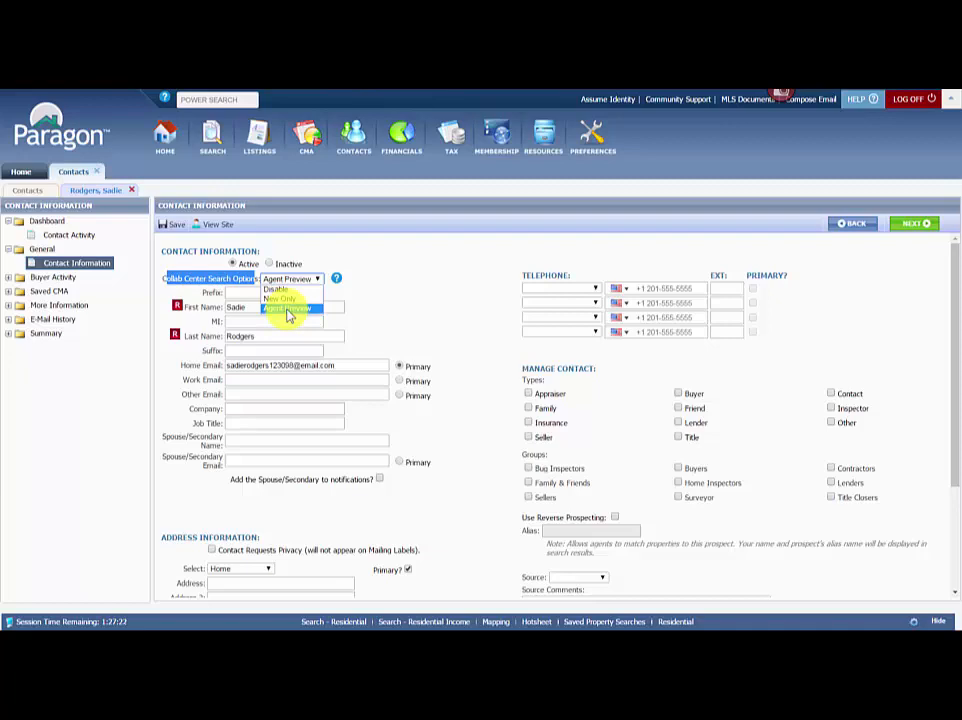
click(288, 311)
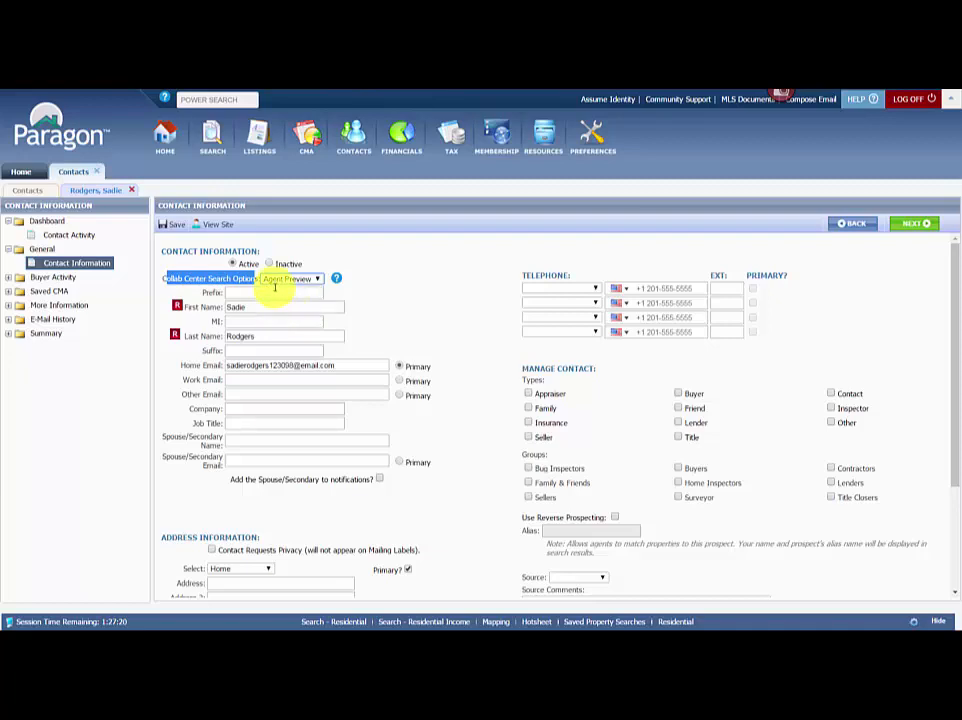
click(351, 303)
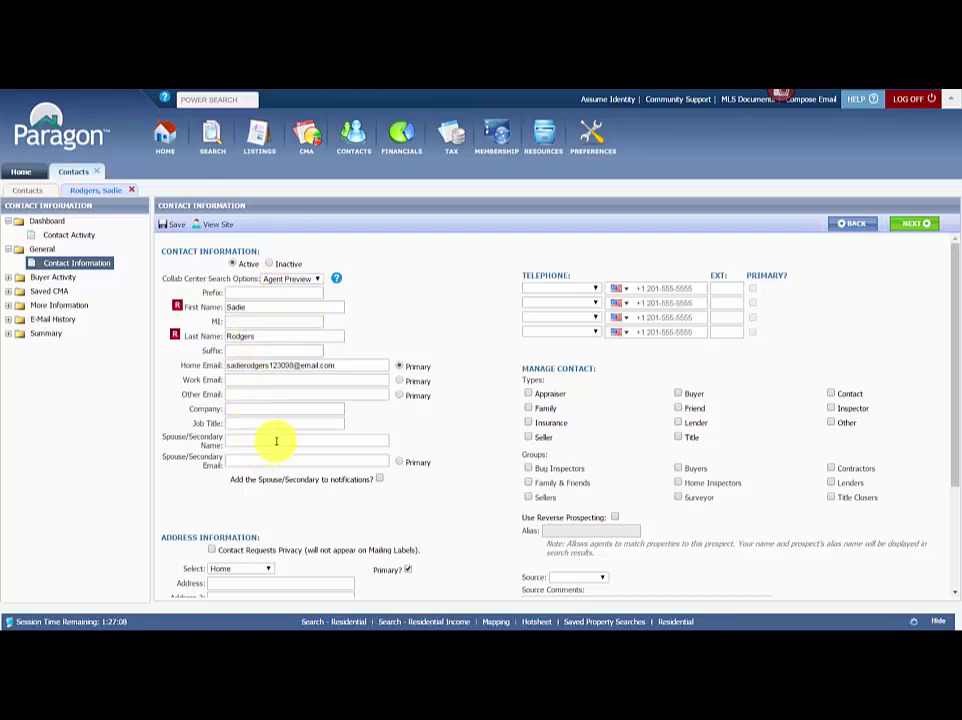
click(52, 277)
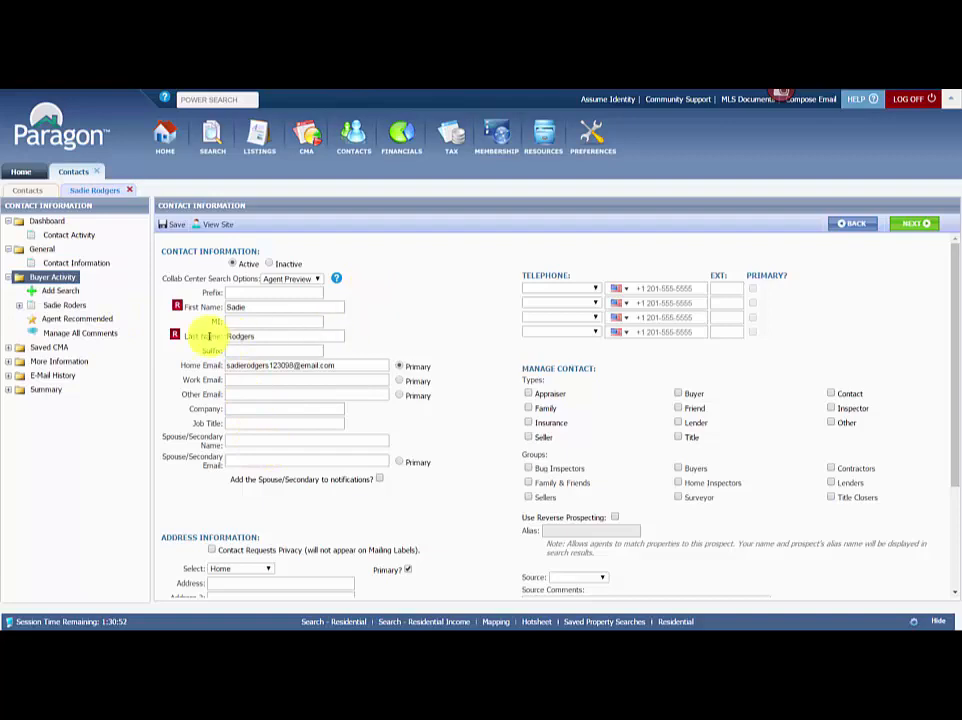
Open the contact's saved search, choose Collab Center with Auto-Notify, and send the site link.
click(62, 292)
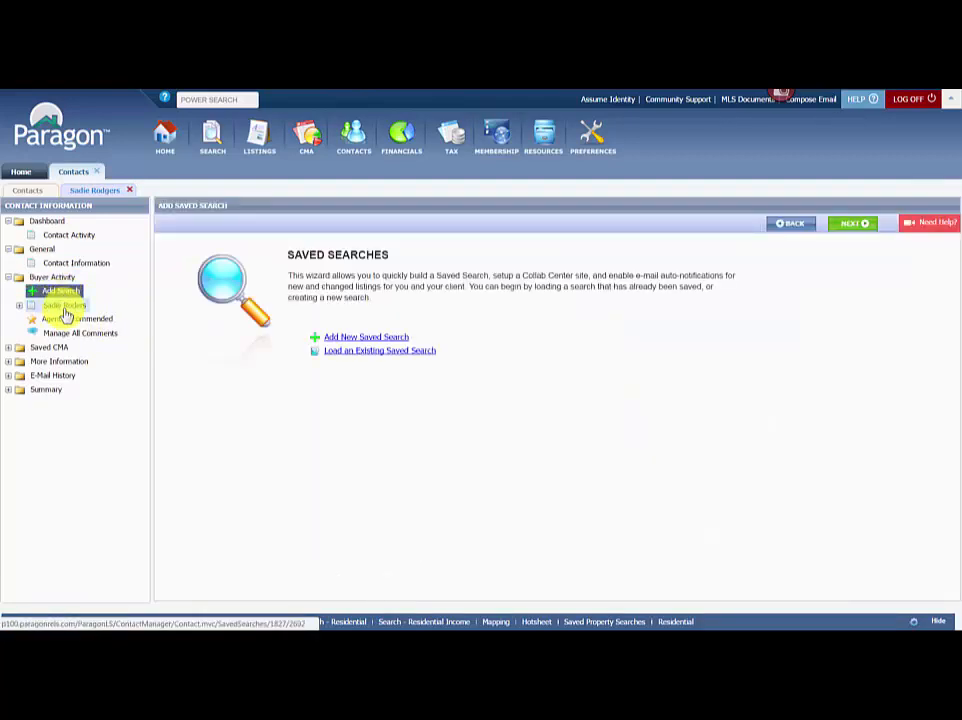
click(65, 309)
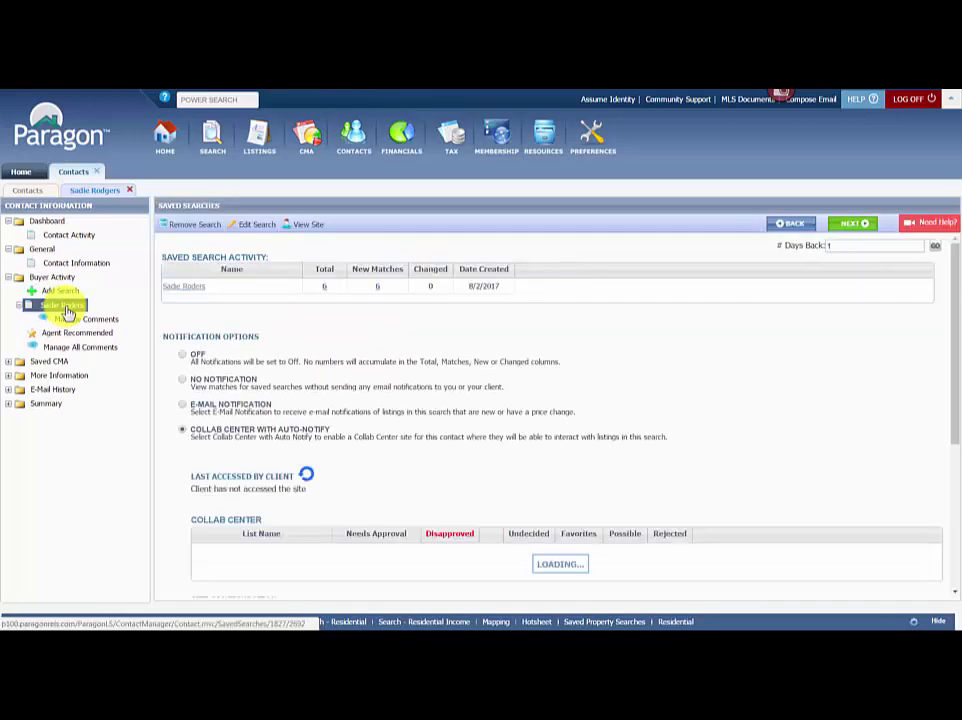
click(182, 430)
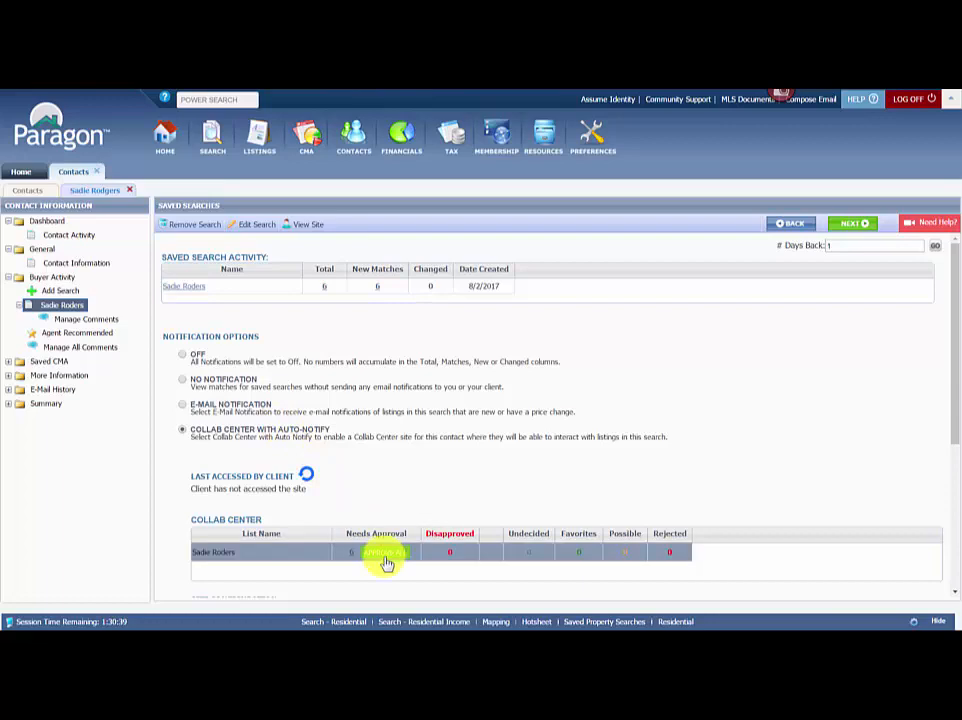
scroll(708, 448, down, 1)
scroll(743, 429, down, 5)
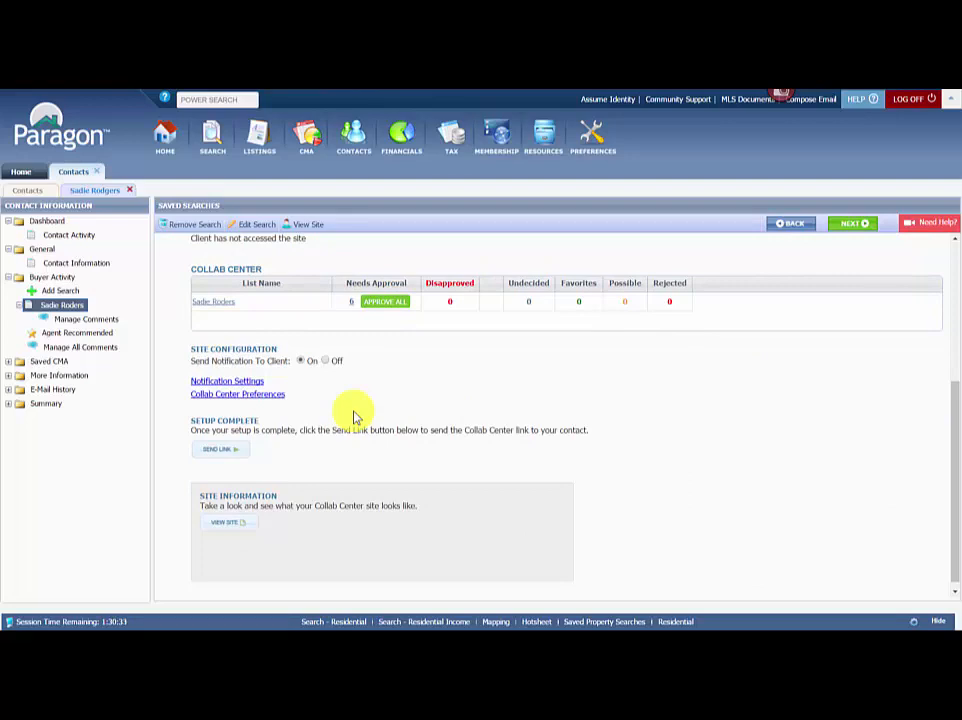
click(222, 450)
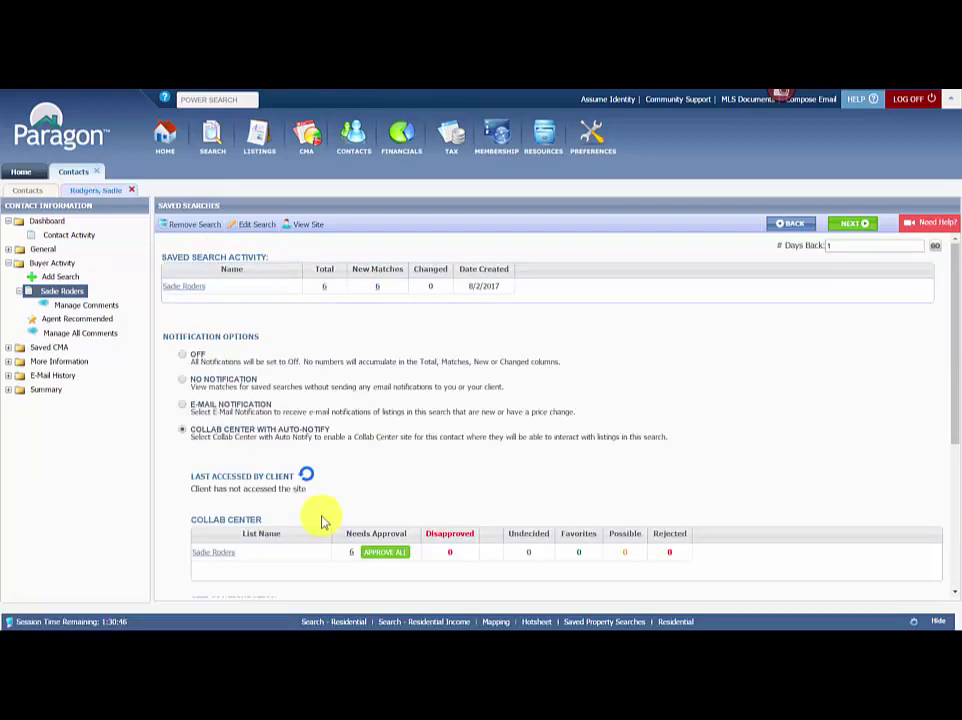
Open the matches needing approval and view full details of listing 2, the $229,900 Meridian home.
click(353, 560)
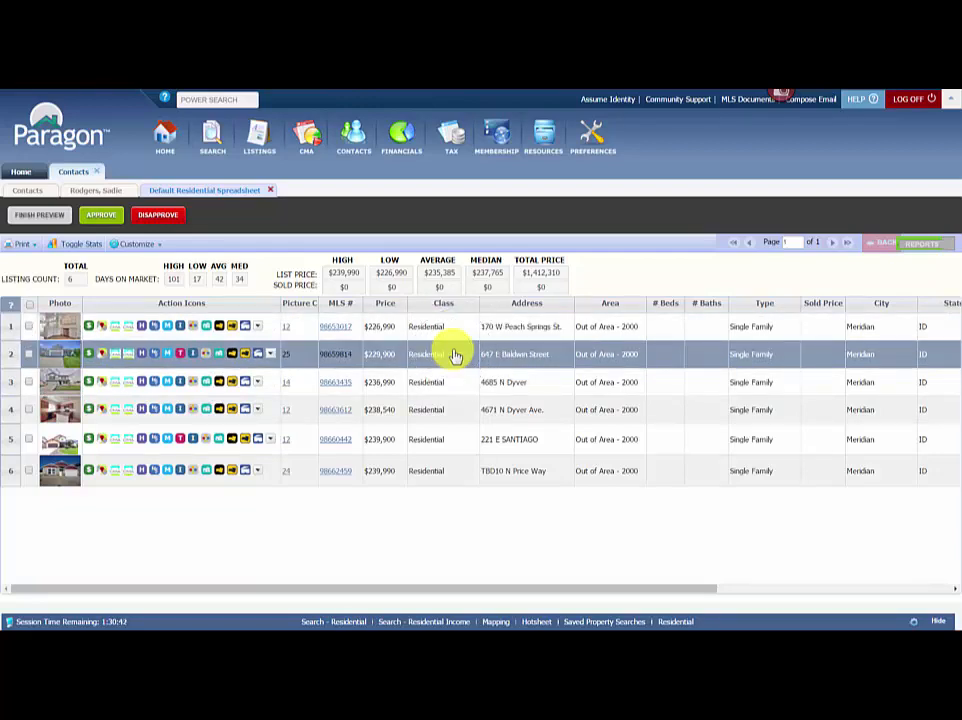
double_click(455, 356)
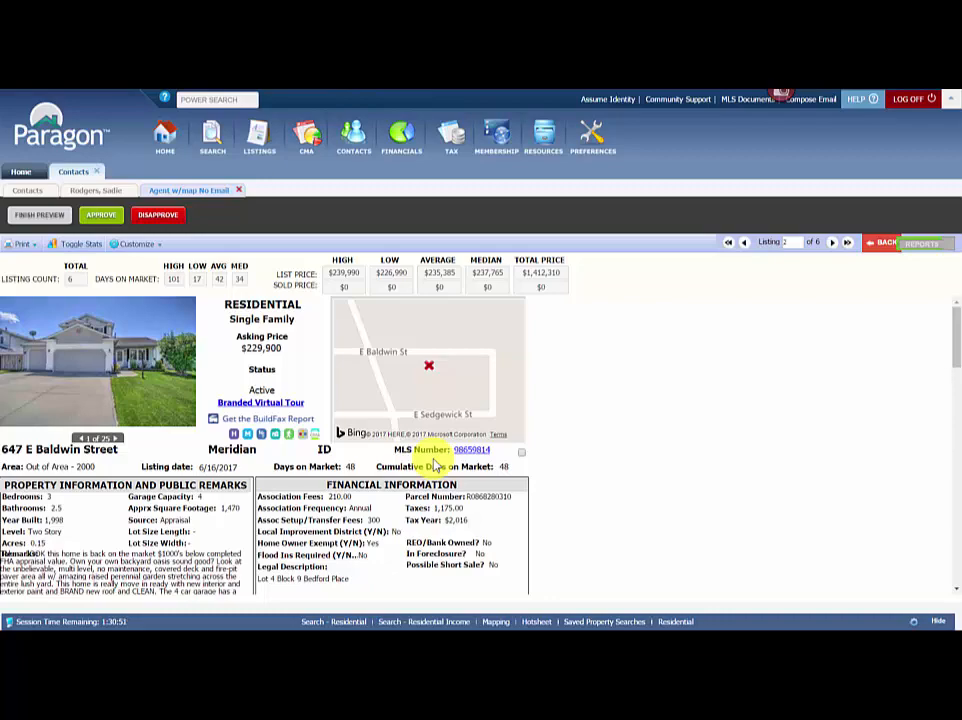
Page forward through the next matched listings' details to review them.
scroll(436, 466, down, 5)
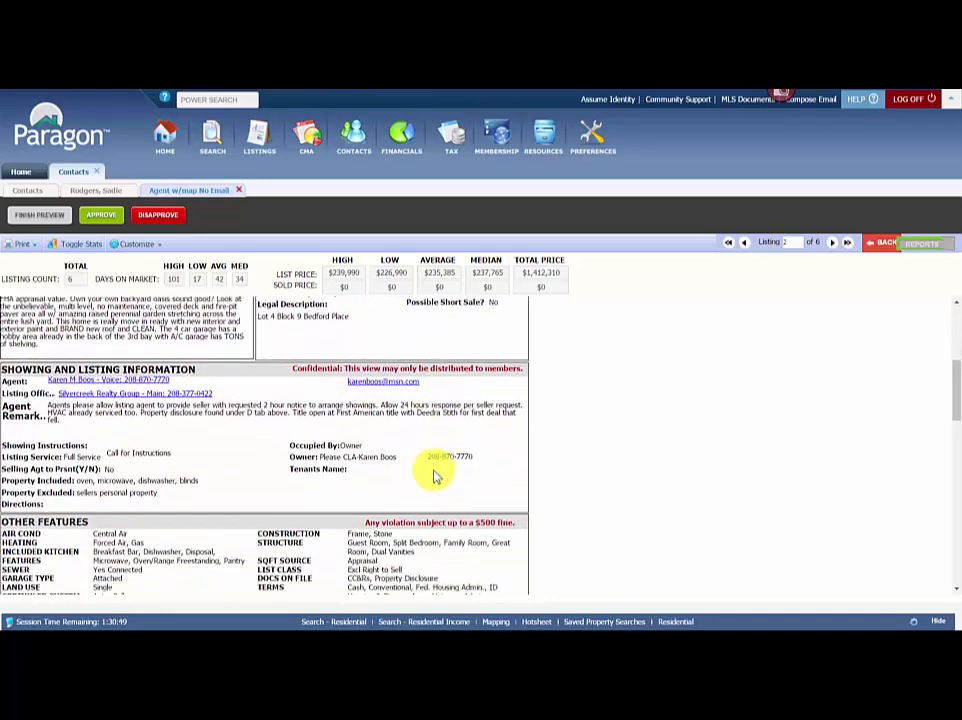
scroll(436, 477, up, 3)
scroll(430, 475, up, 2)
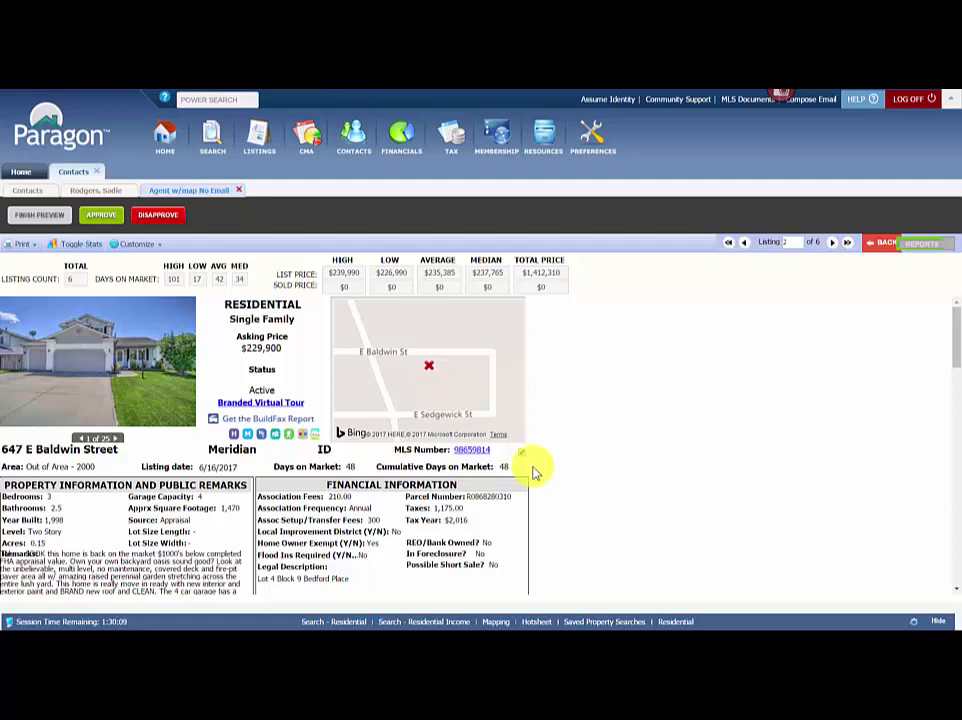
click(831, 244)
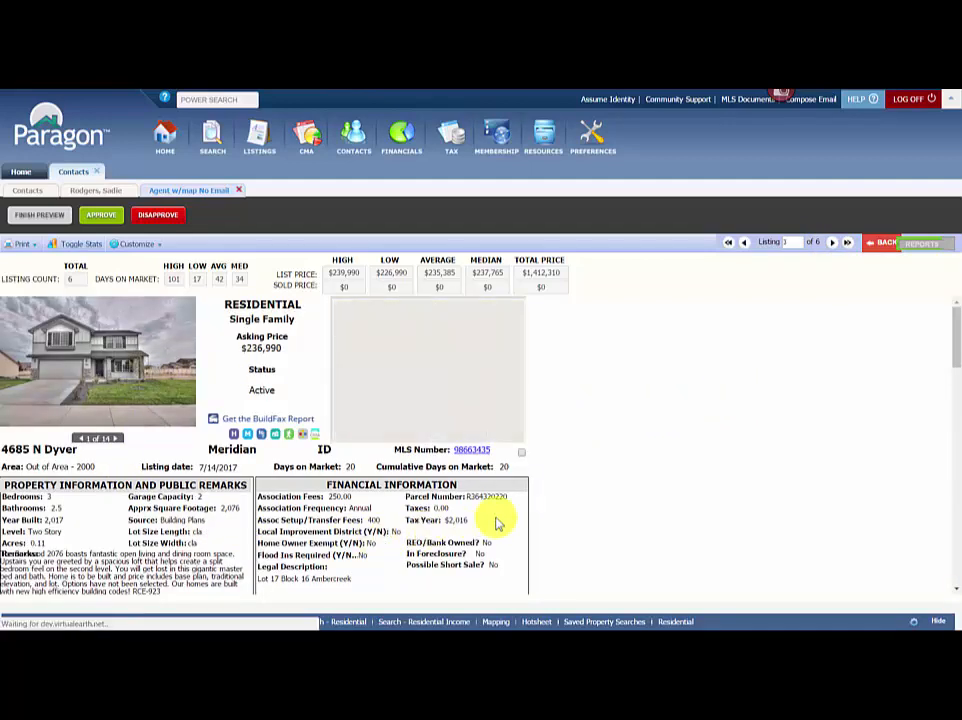
scroll(495, 520, down, 2)
scroll(497, 523, up, 2)
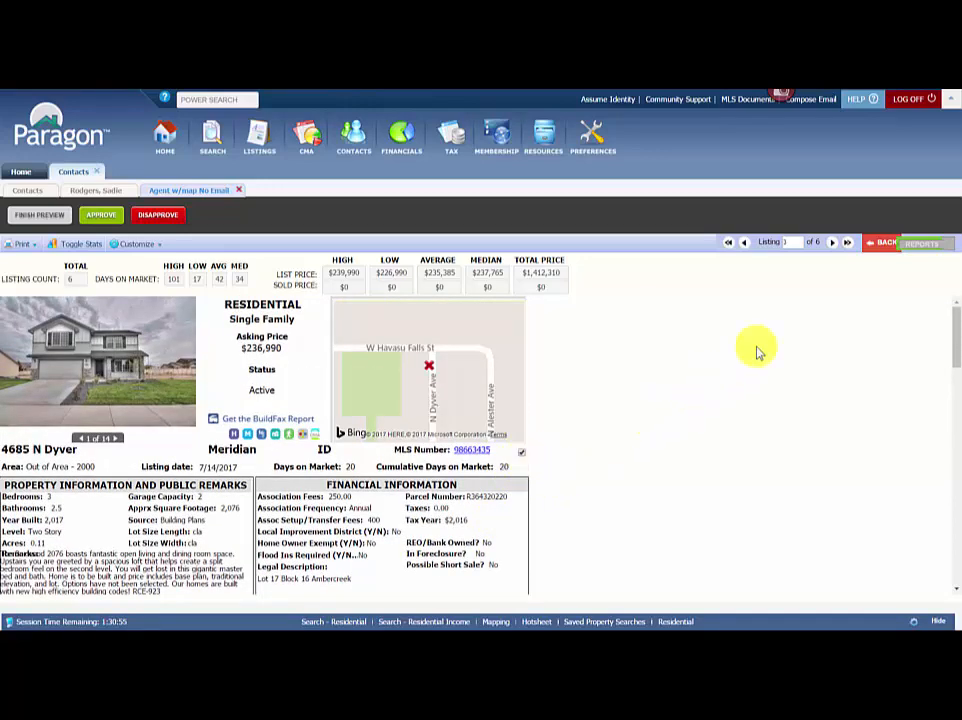
click(833, 244)
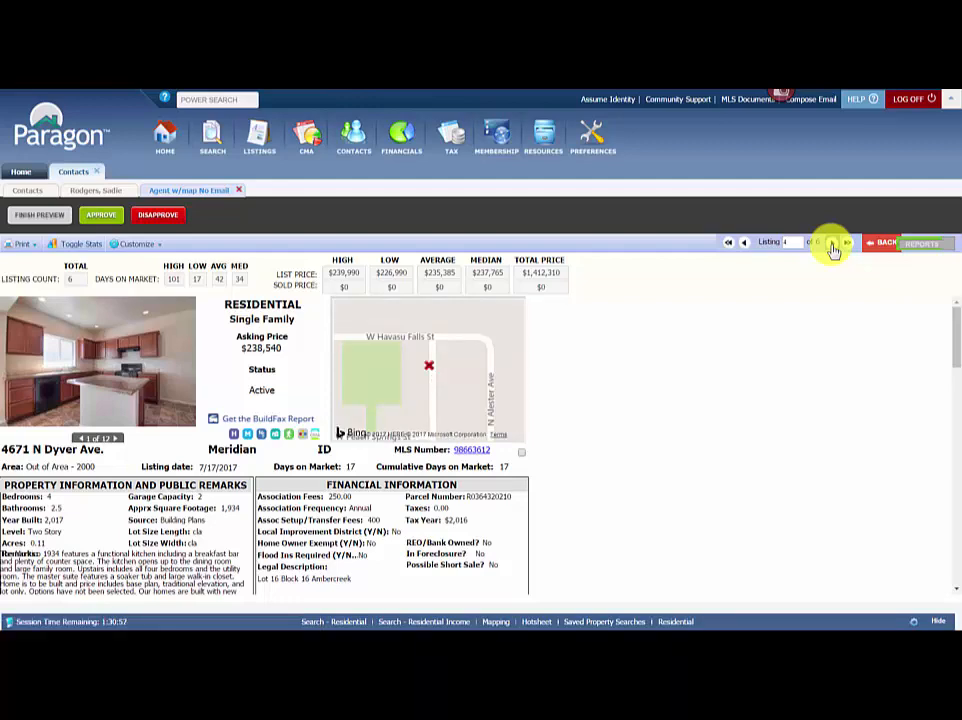
click(832, 244)
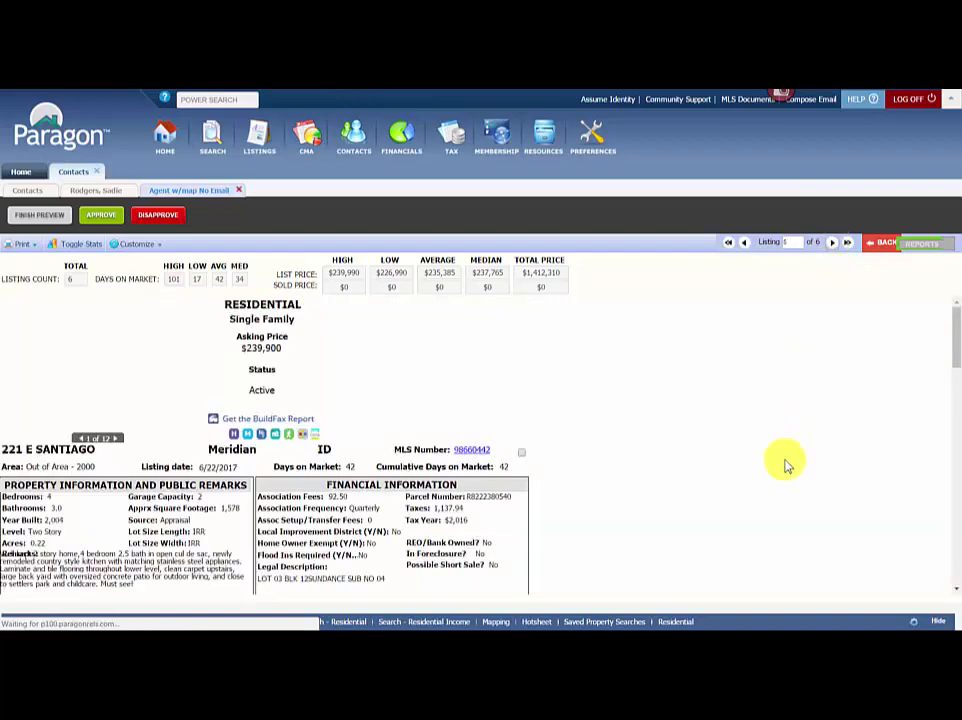
click(521, 453)
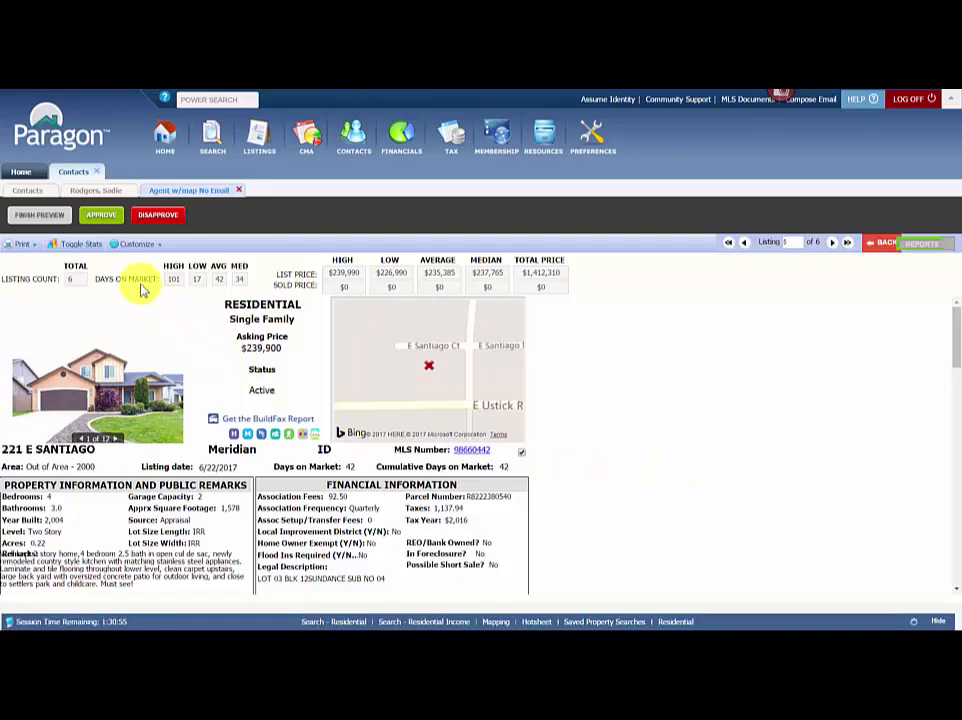
click(102, 222)
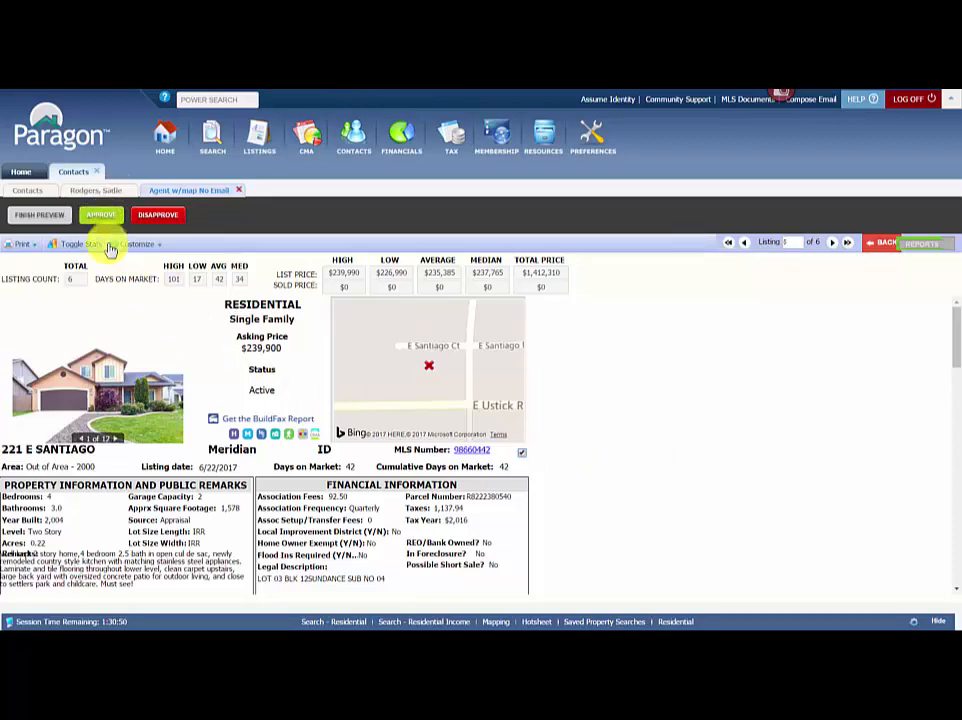
click(158, 219)
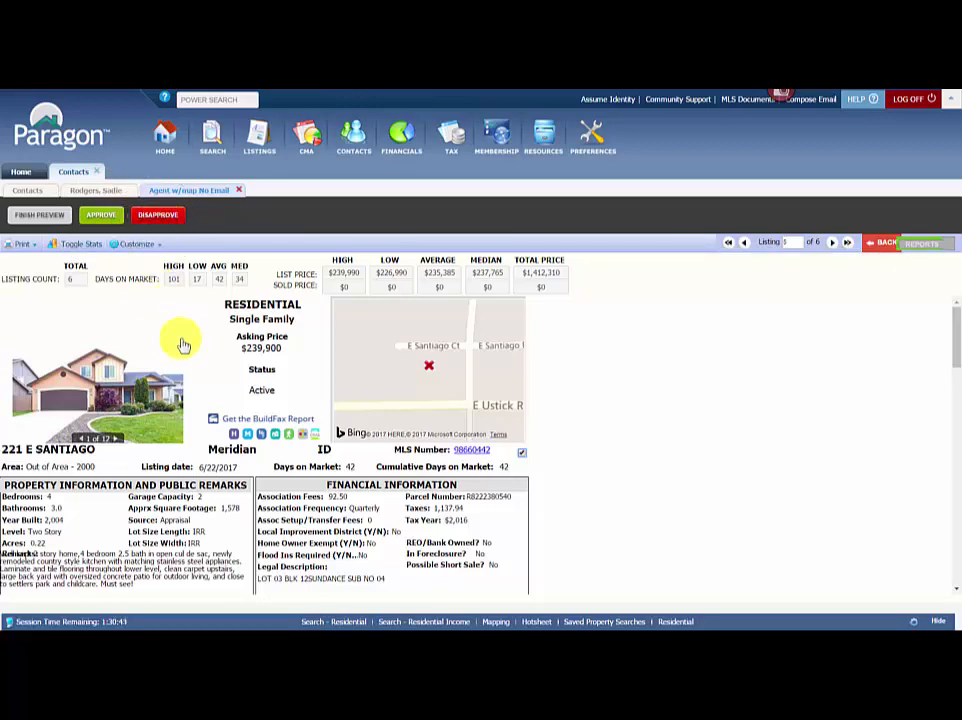
click(882, 247)
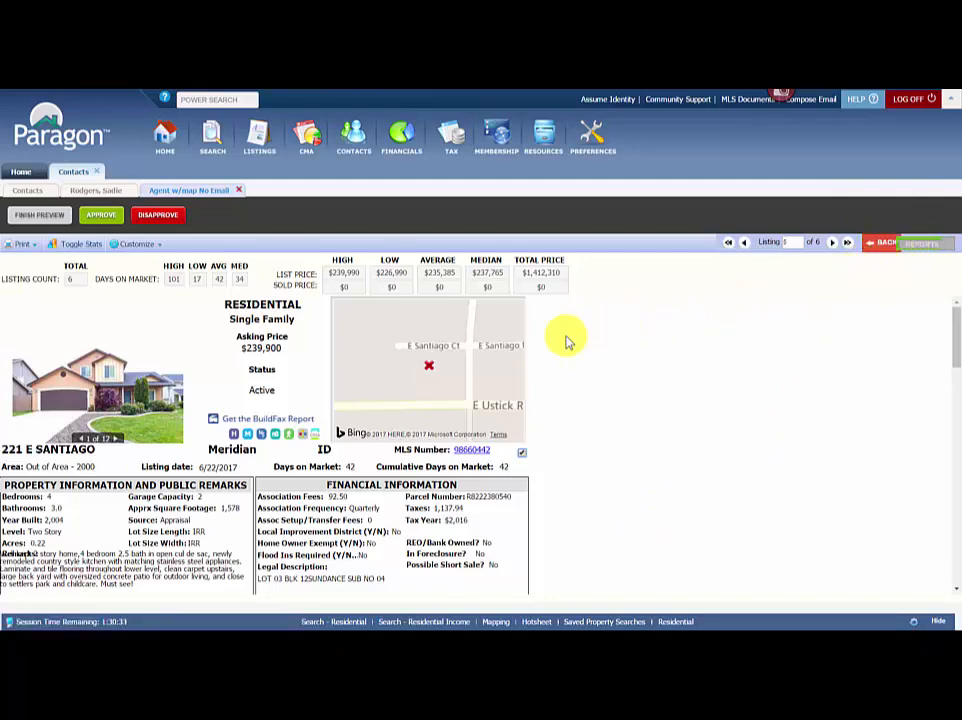
click(883, 246)
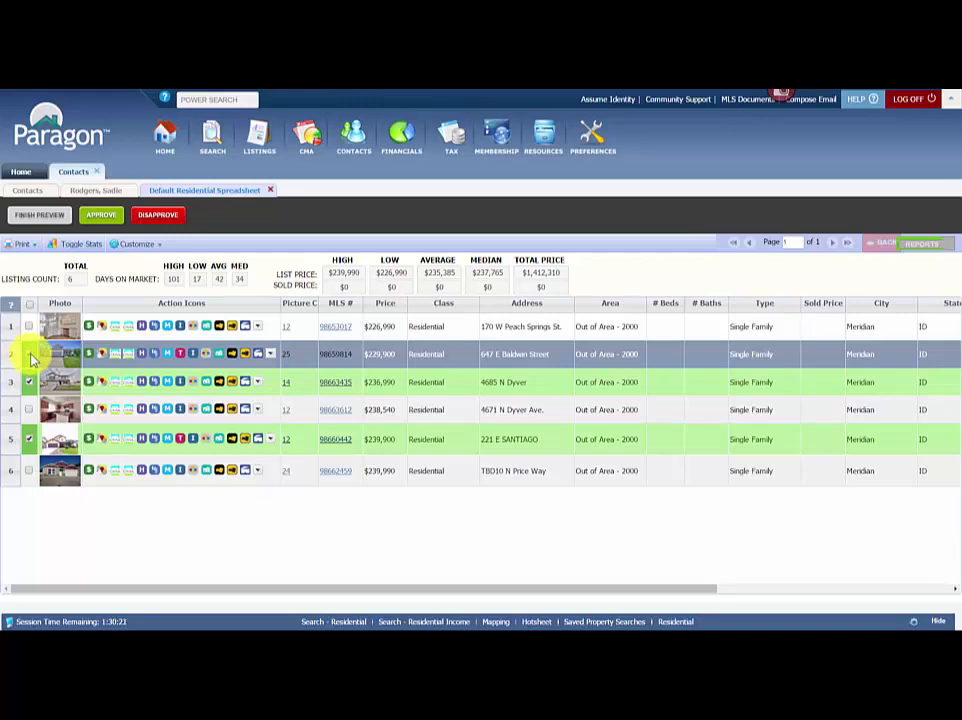
Approve the three checked listings, then check all three remaining listings ($226,990 to $239,900).
click(103, 216)
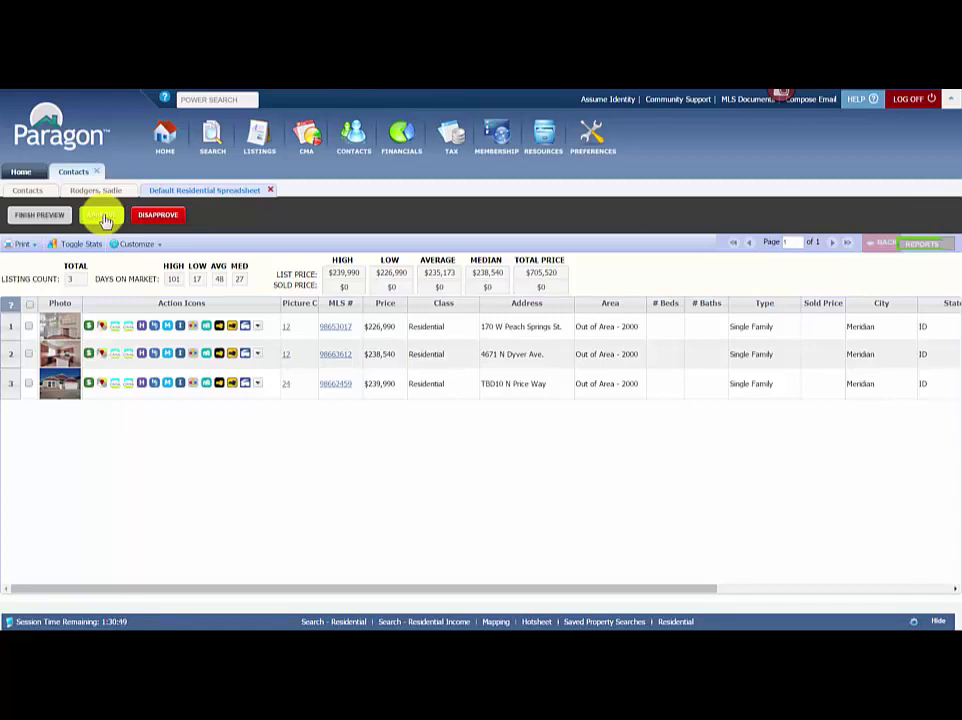
click(72, 358)
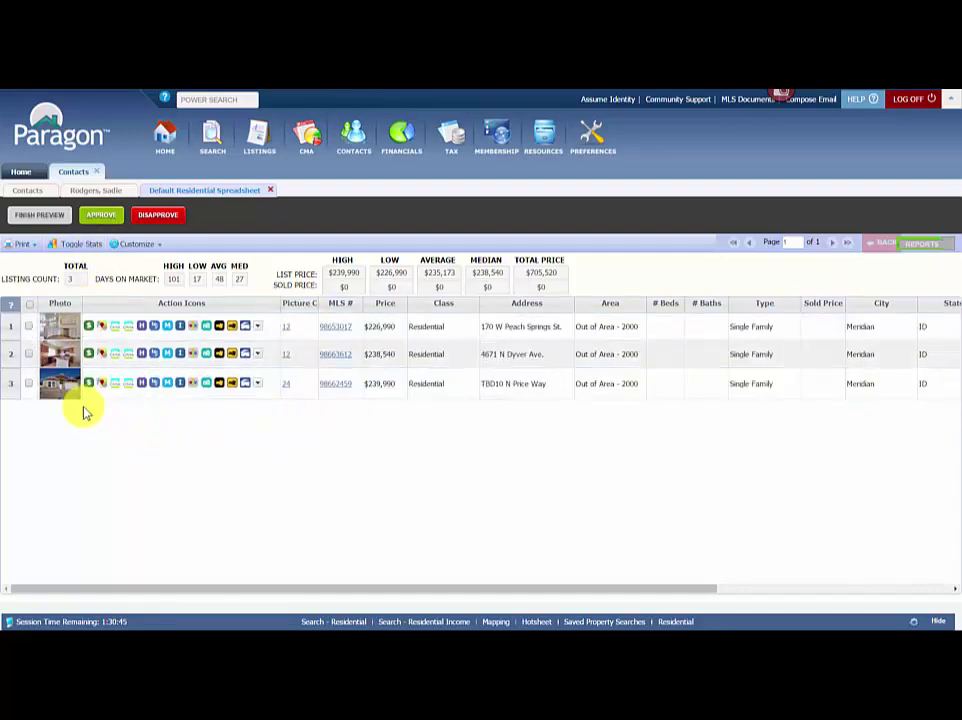
click(31, 306)
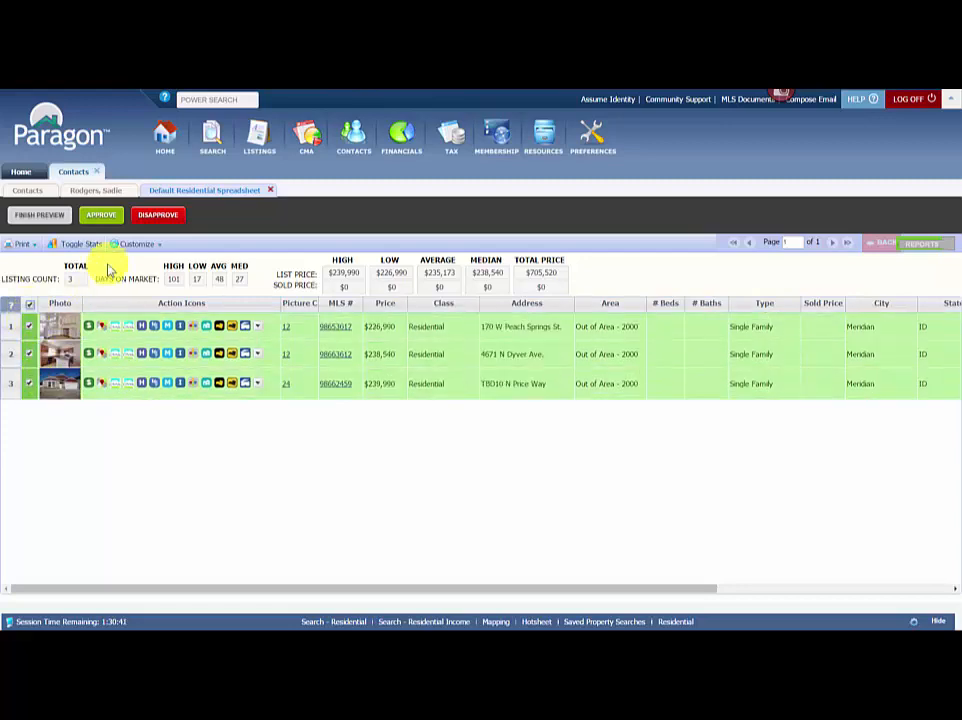
Disapprove the three remaining checked listings.
click(148, 216)
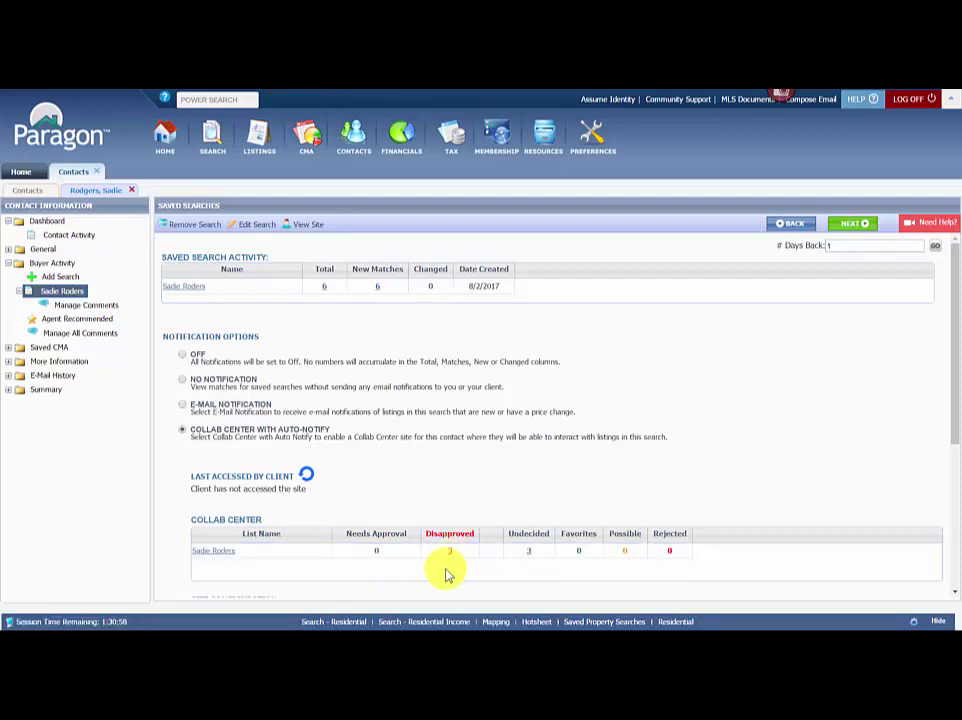
Go back to the Contacts list, where the contact shows nothing awaiting approval.
click(531, 558)
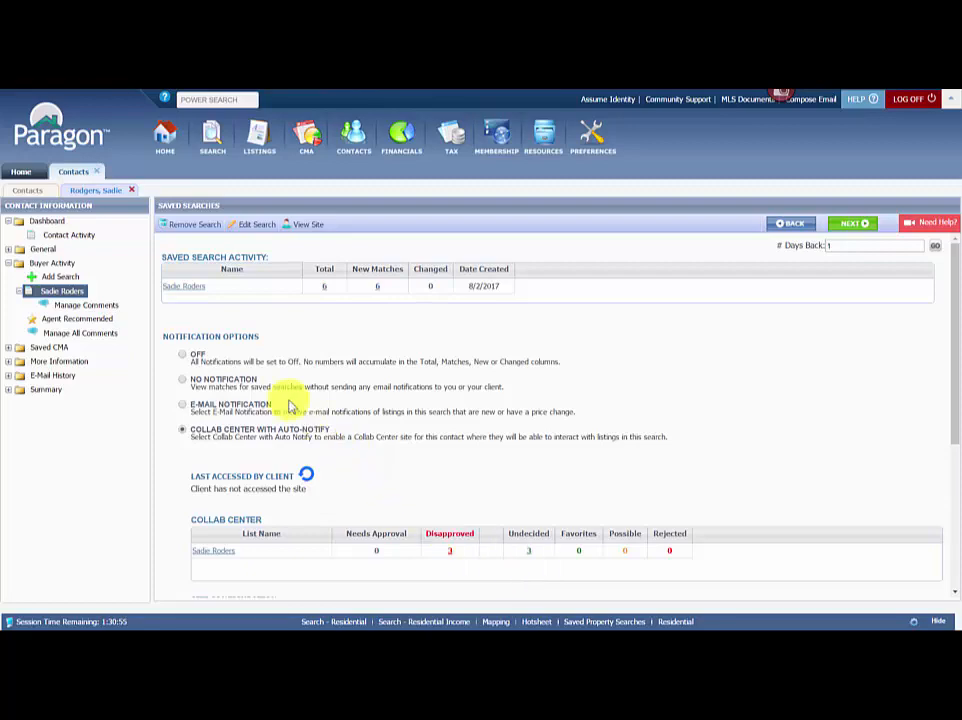
click(29, 191)
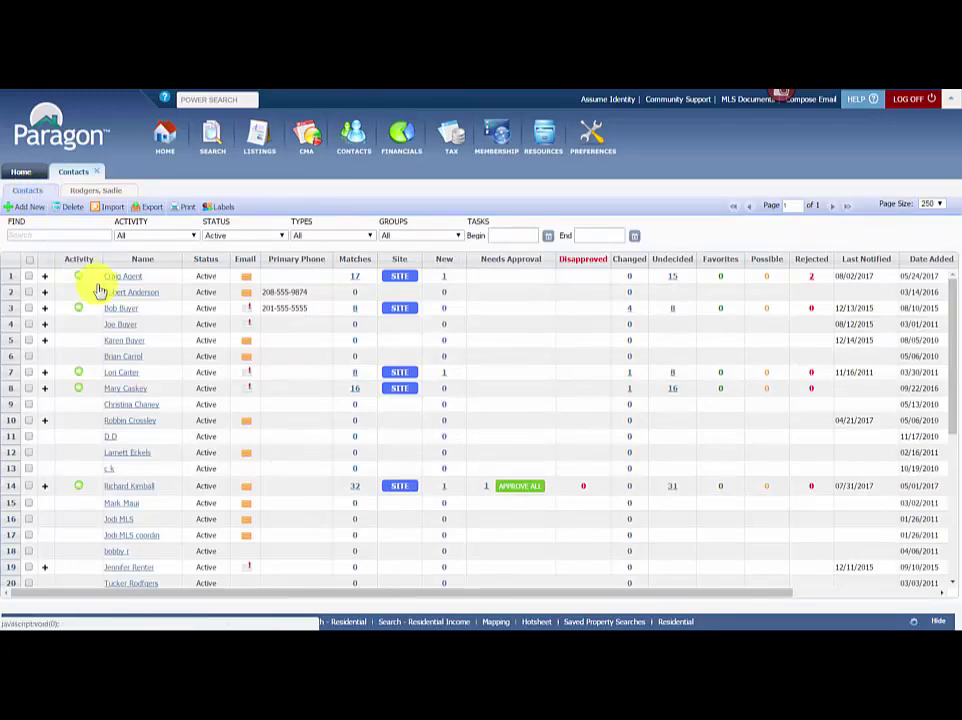
scroll(510, 542, down, 2)
scroll(519, 538, down, 2)
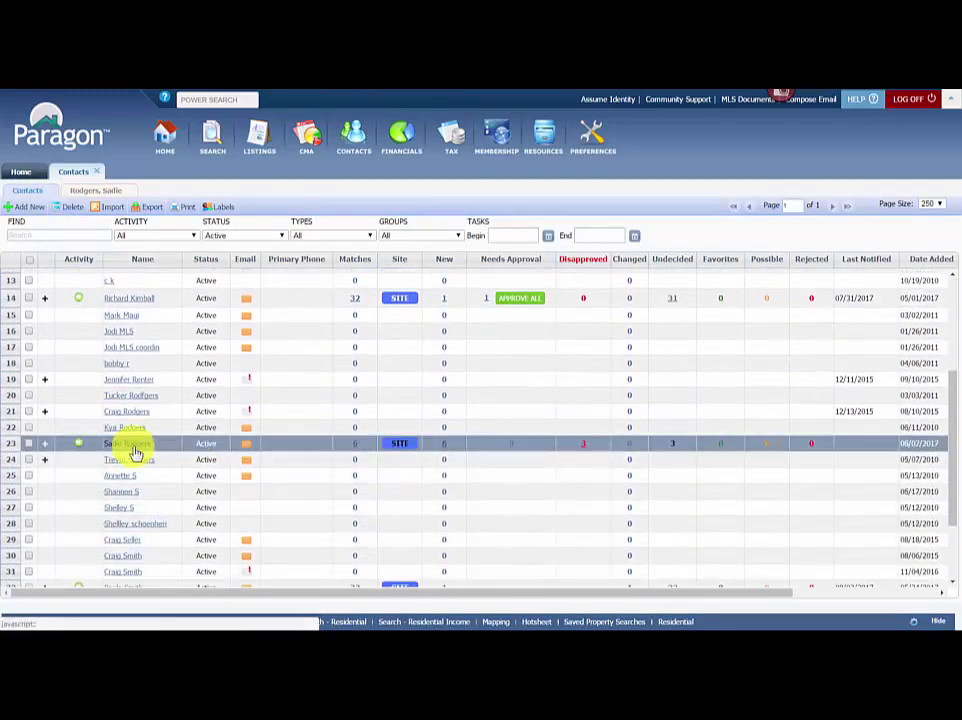
click(585, 450)
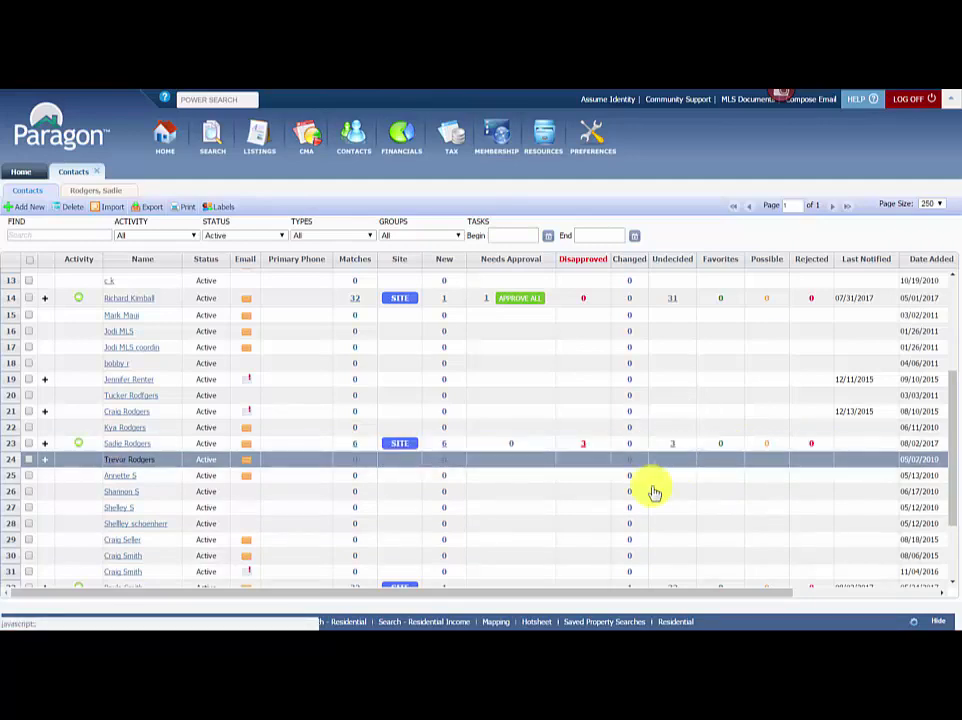
scroll(500, 490, up, 1)
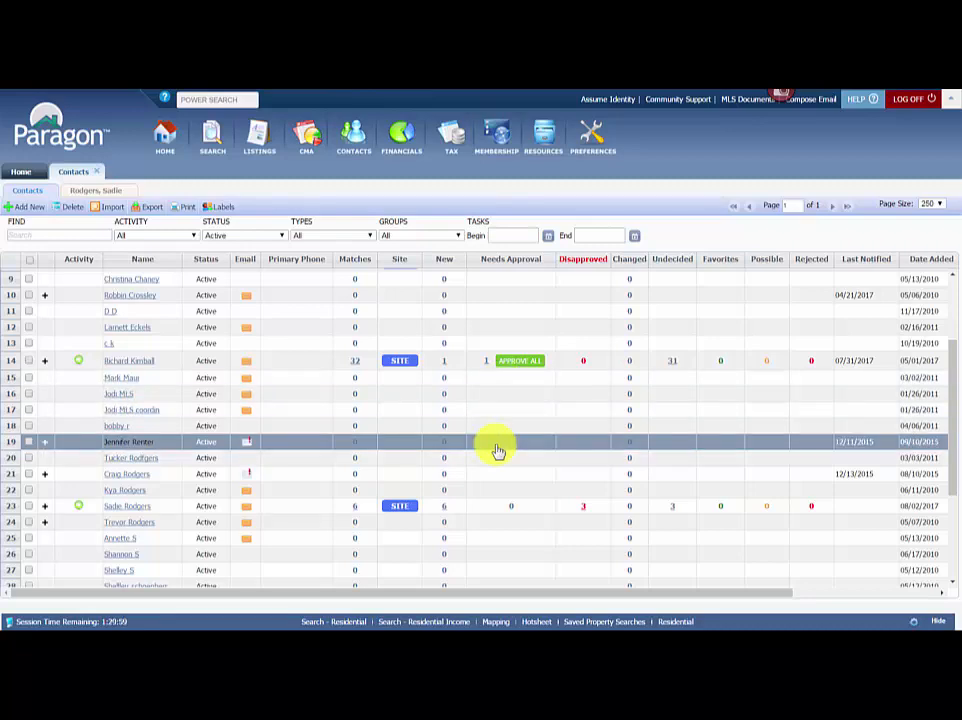
click(485, 367)
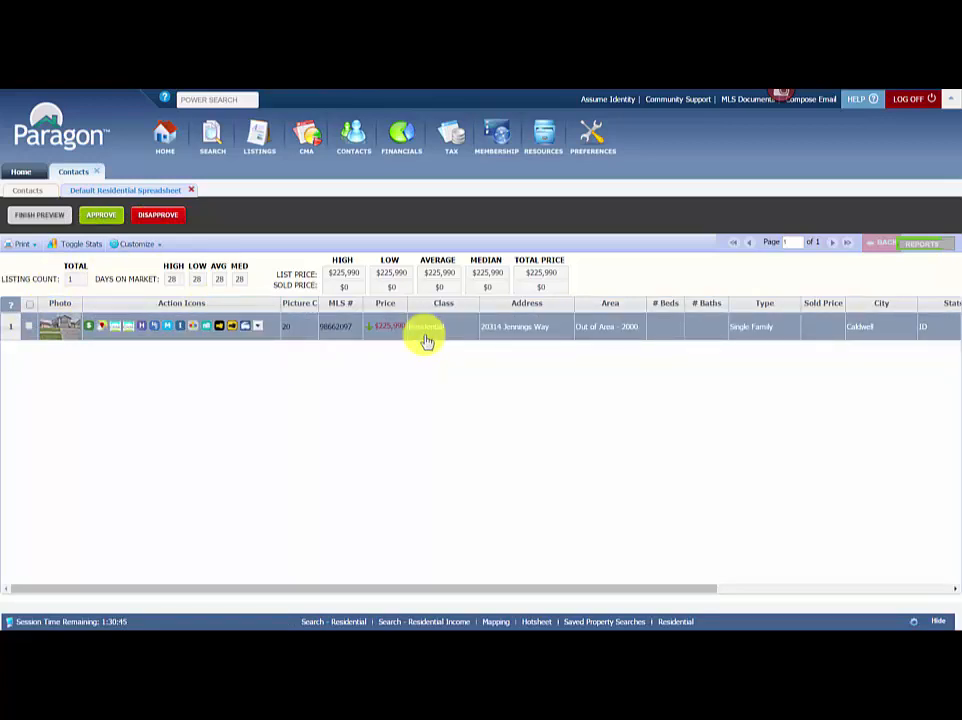
click(47, 219)
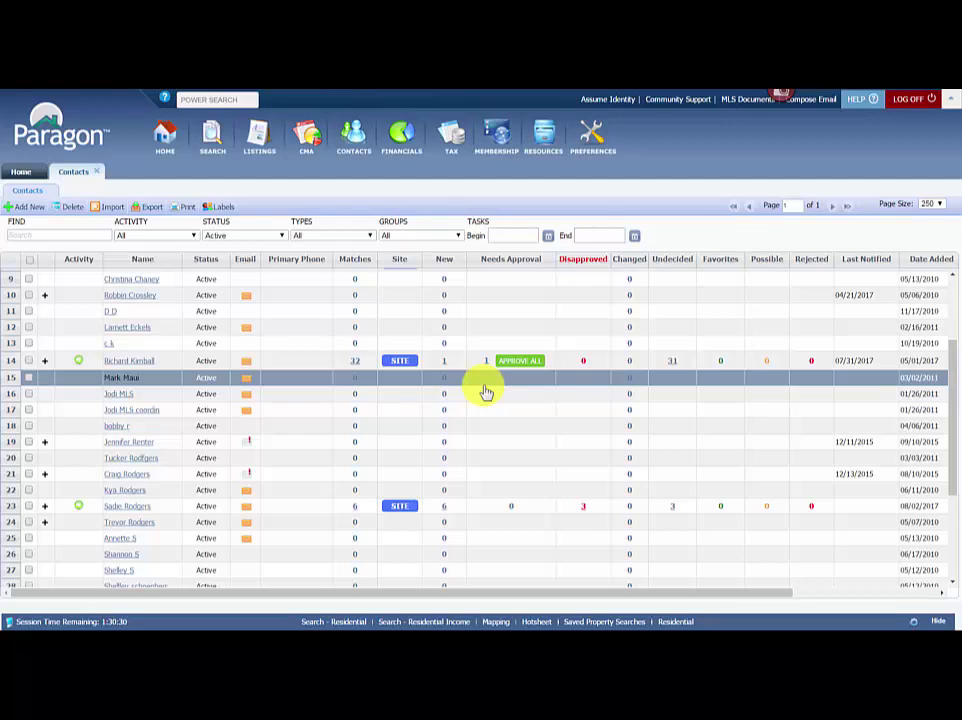
scroll(485, 393, down, 1)
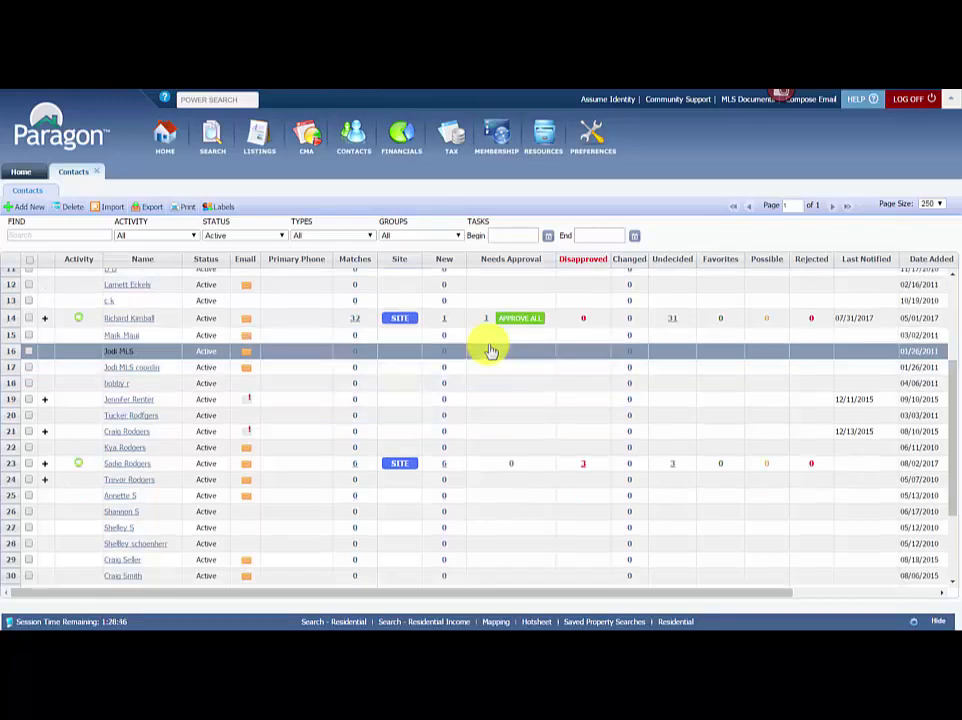